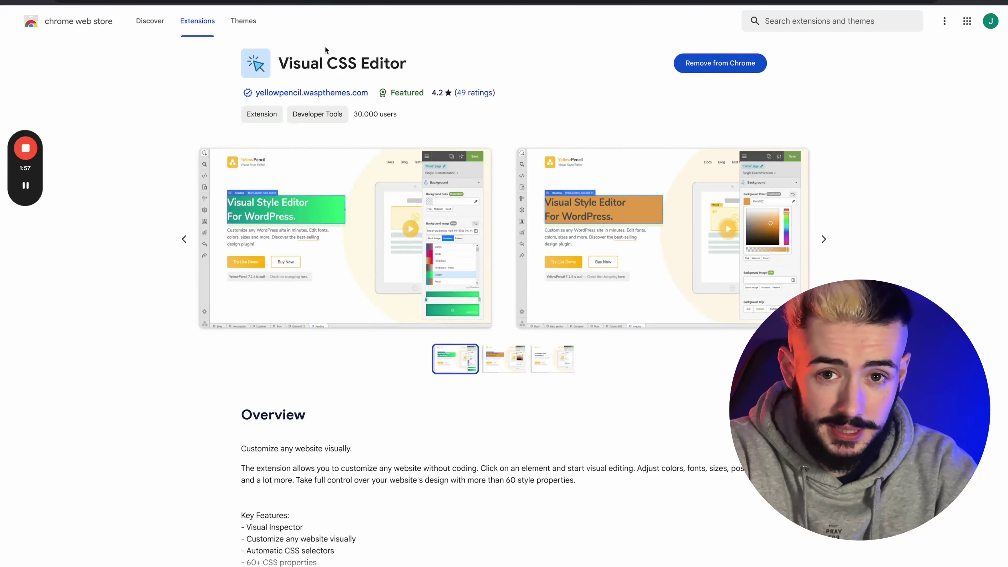
Step: Switch from the Chrome Web Store to the HighLevel dashboard tab
{"action": "key", "text": "ctrl+Tab"}
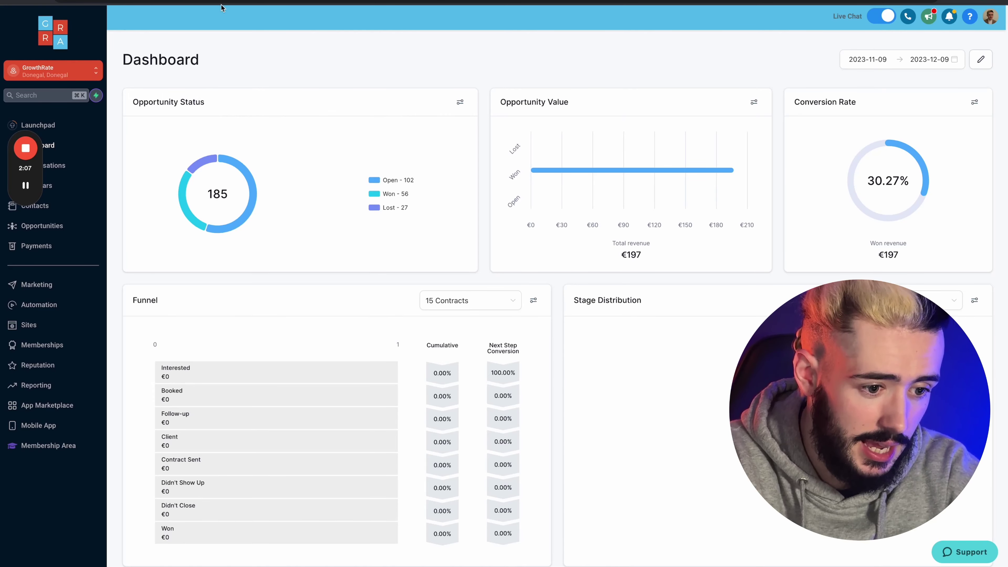
Step: Launch Visual CSS Editor on the HighLevel dashboard from Chrome's Extensions menu
{"action": "mouse_move", "coordinate": [762, 6]}
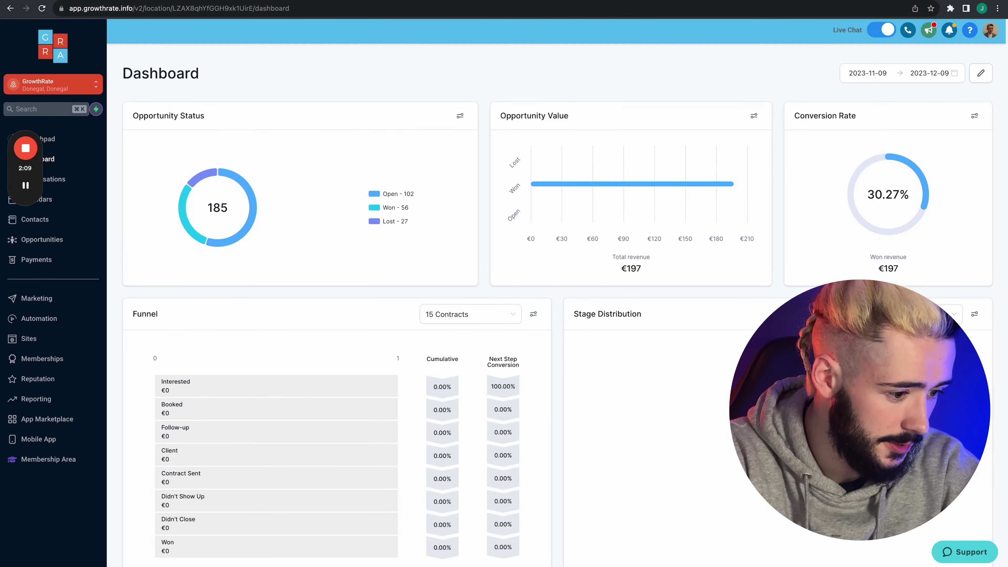
{"action": "left_click", "coordinate": [949, 8]}
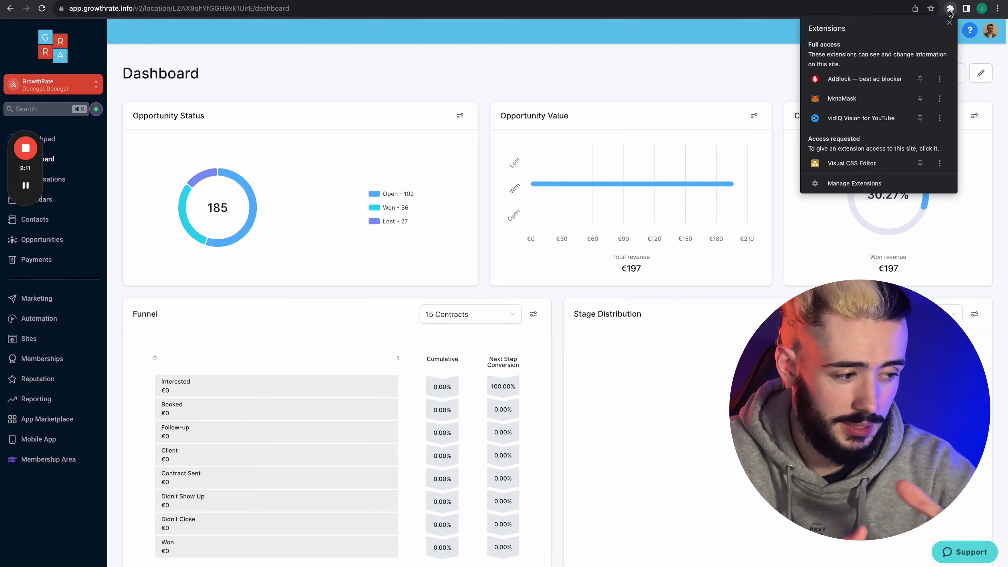
{"action": "left_click", "coordinate": [847, 171]}
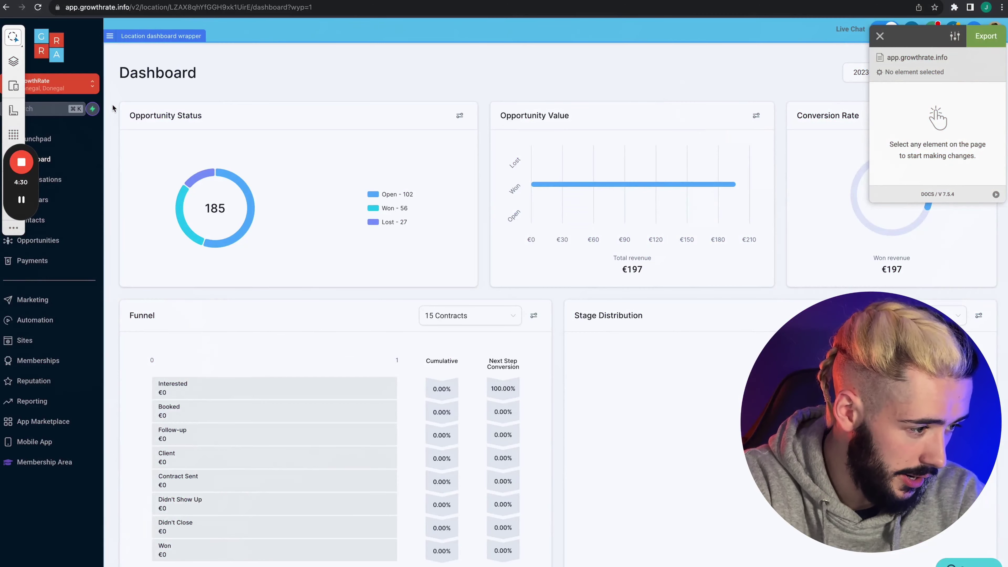
Step: Change the Location dashboard wrapper's background colour from #f9fafb to red #e55934
{"action": "left_click", "coordinate": [114, 107]}
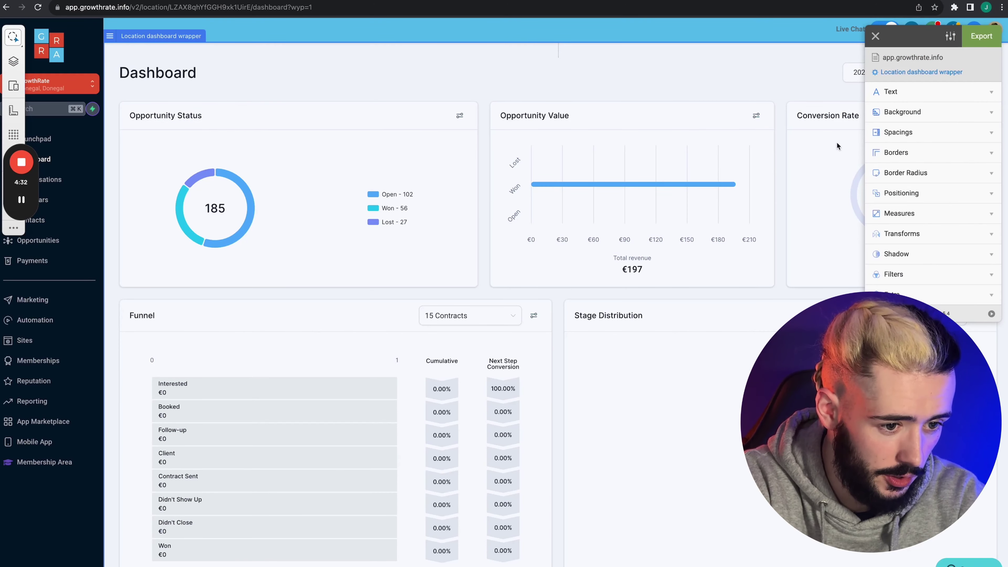
{"action": "left_click", "coordinate": [902, 113]}
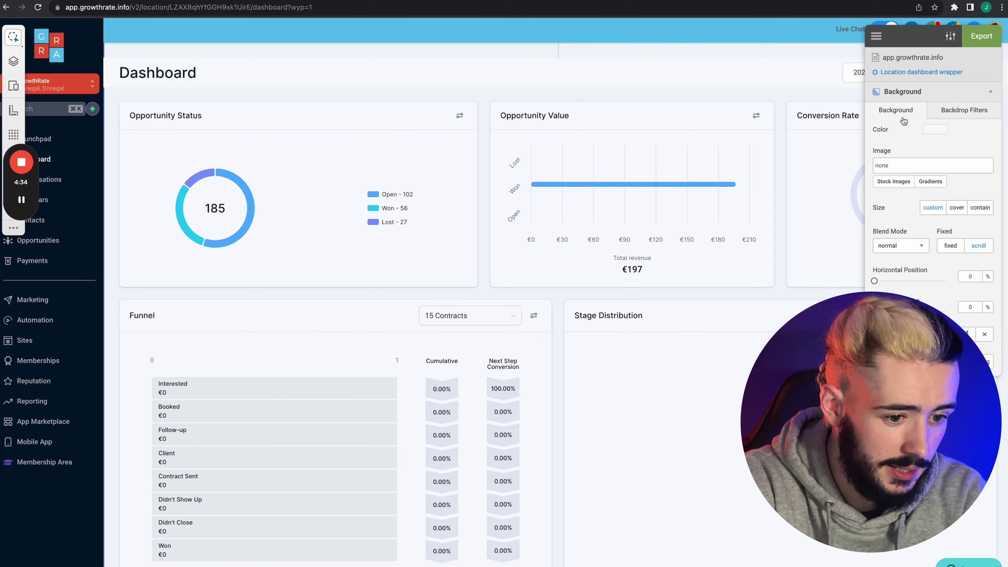
{"action": "left_click", "coordinate": [939, 132]}
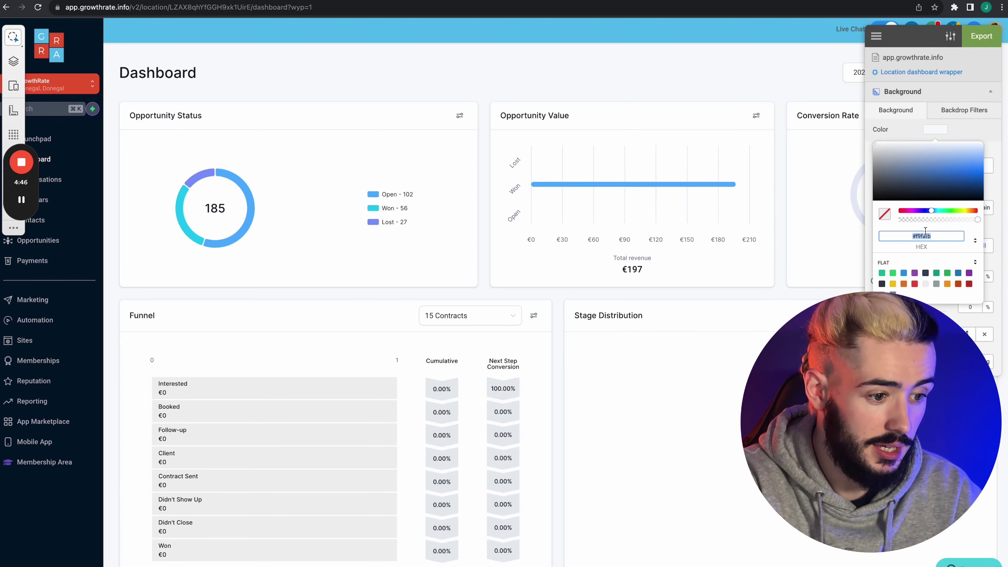
{"action": "type", "text": "#e55934"}
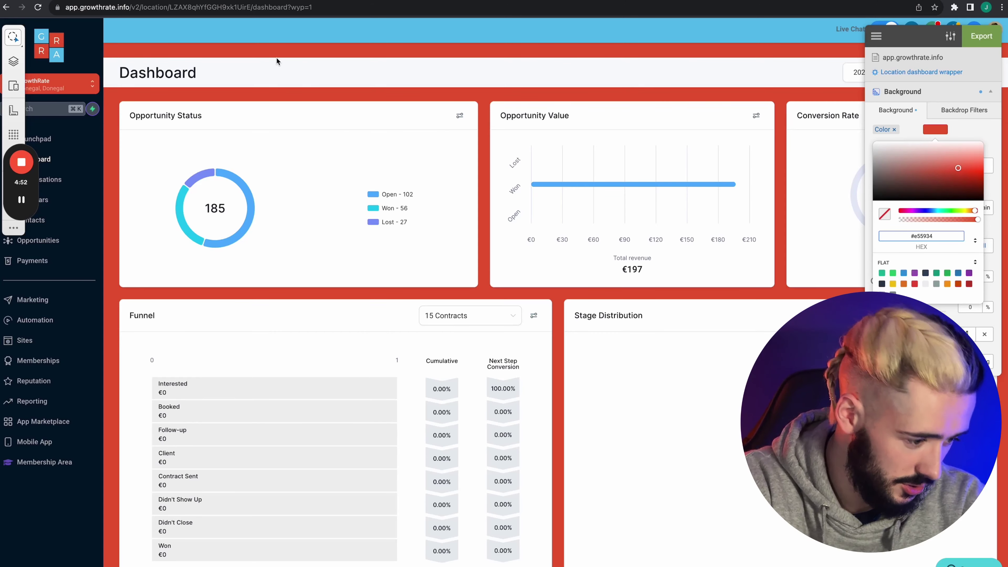
{"action": "scroll", "coordinate": [555, 487], "scroll_direction": "down", "scroll_amount": 15}
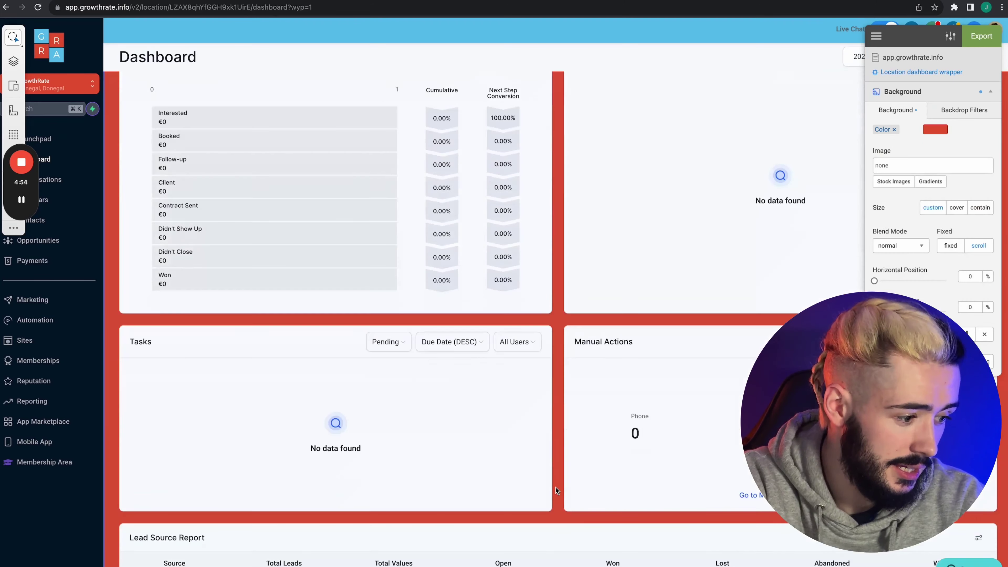
{"action": "scroll", "coordinate": [555, 487], "scroll_direction": "up", "scroll_amount": 5}
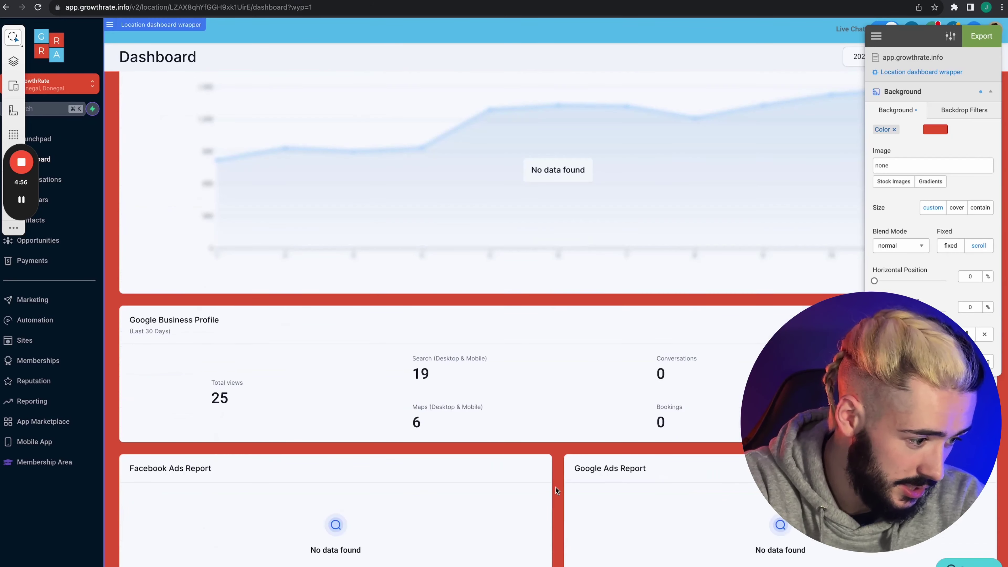
{"action": "scroll", "coordinate": [555, 488], "scroll_direction": "up", "scroll_amount": 10}
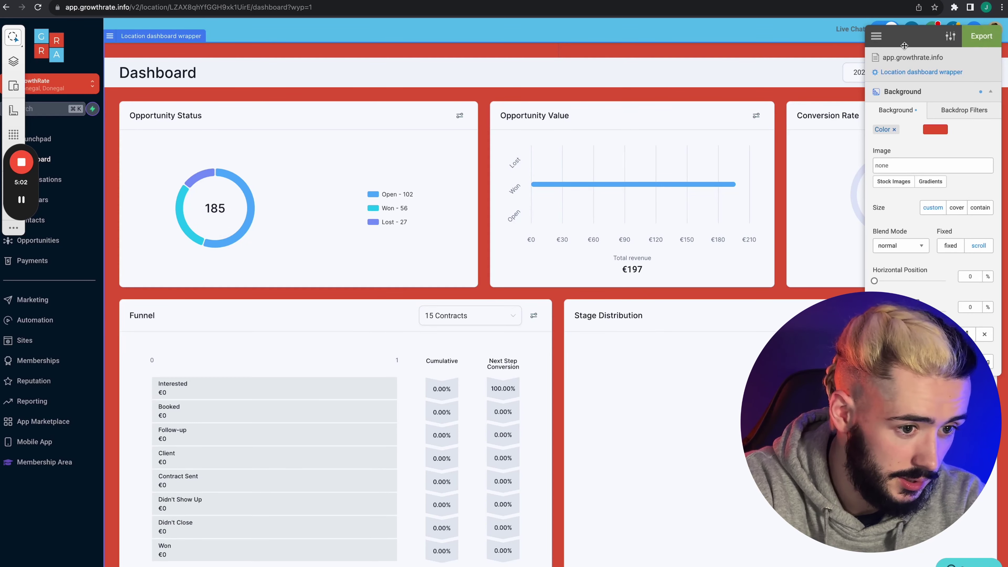
{"action": "left_click", "coordinate": [880, 43]}
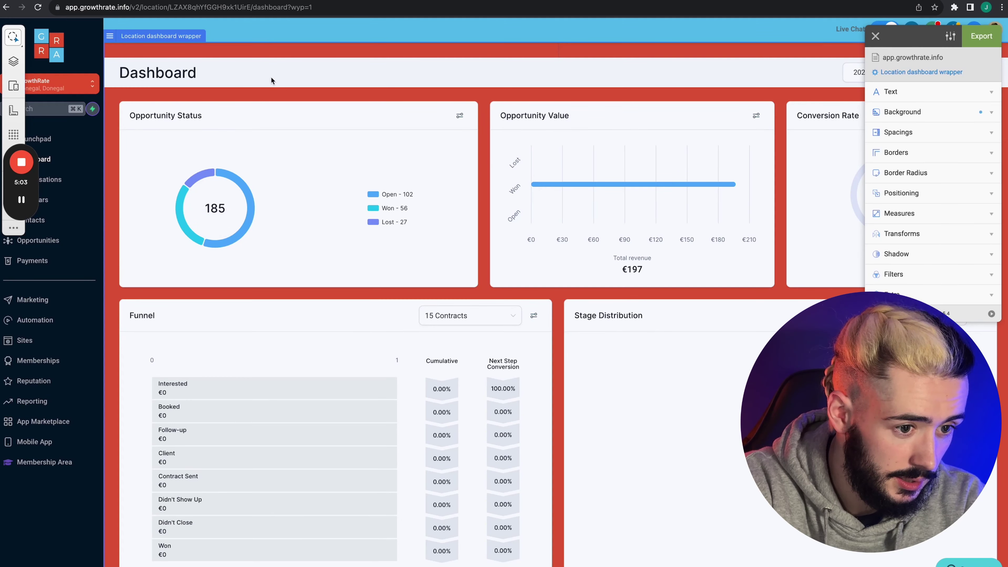
{"action": "left_click", "coordinate": [880, 39]}
Step: Stay on the page and make the Dashboard title 44 px in green #1abc9c
{"action": "left_click", "coordinate": [518, 198]}
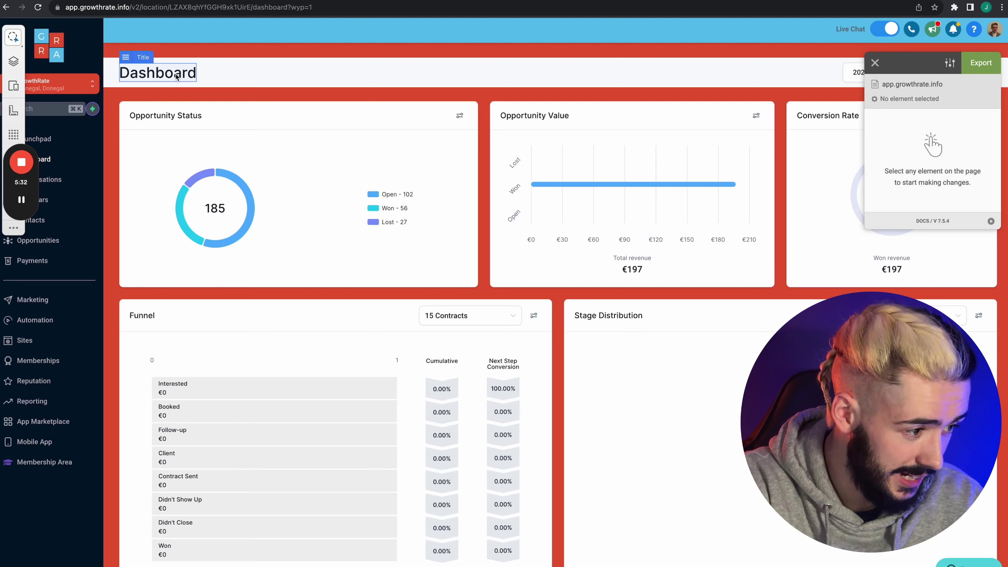
{"action": "left_click", "coordinate": [176, 75]}
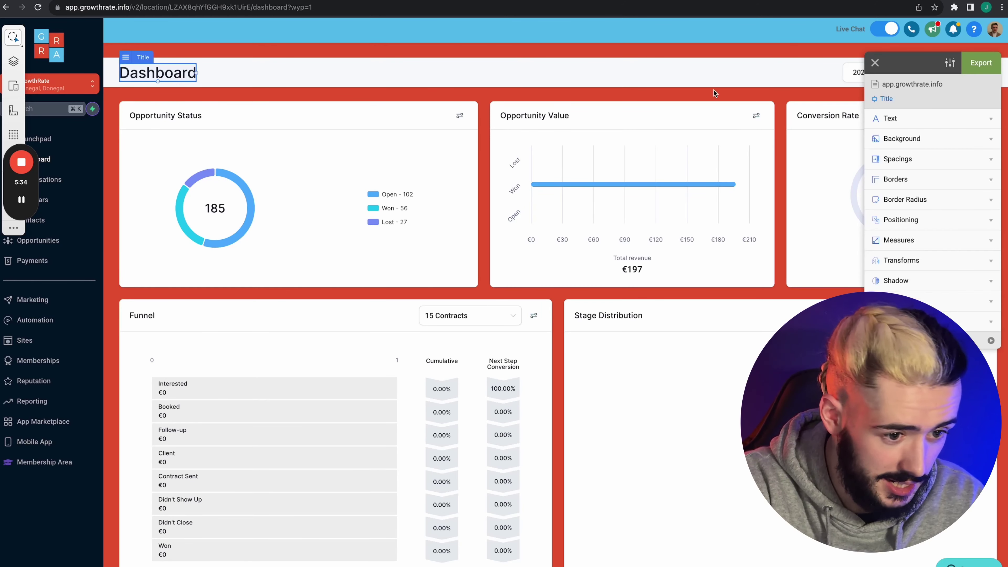
{"action": "left_click", "coordinate": [913, 120]}
{"action": "left_click_drag", "start_coordinate": [890, 223], "coordinate": [903, 224]}
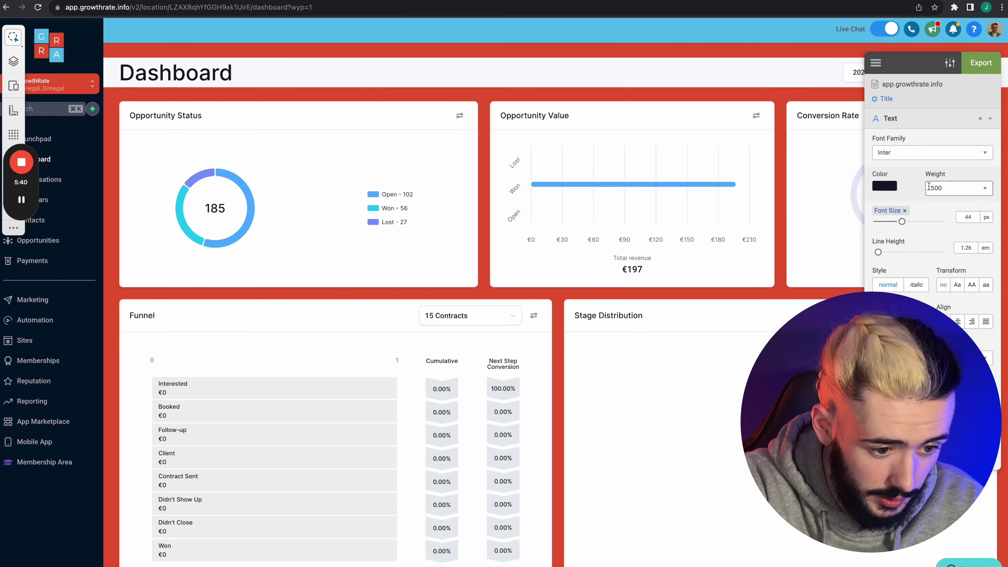
{"action": "left_click", "coordinate": [884, 185]}
{"action": "type", "text": "#1abc9c"}
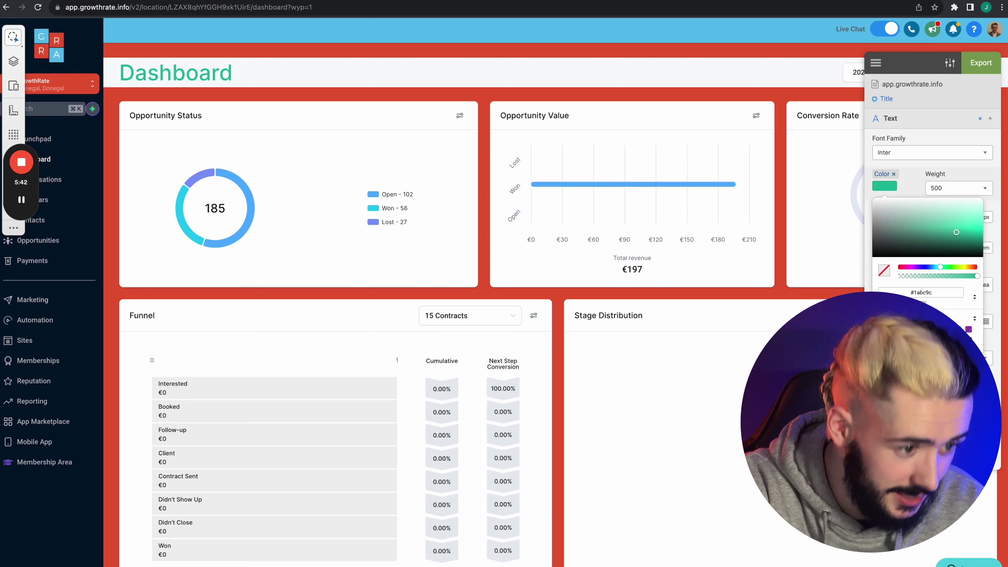
{"action": "left_click", "coordinate": [215, 76]}
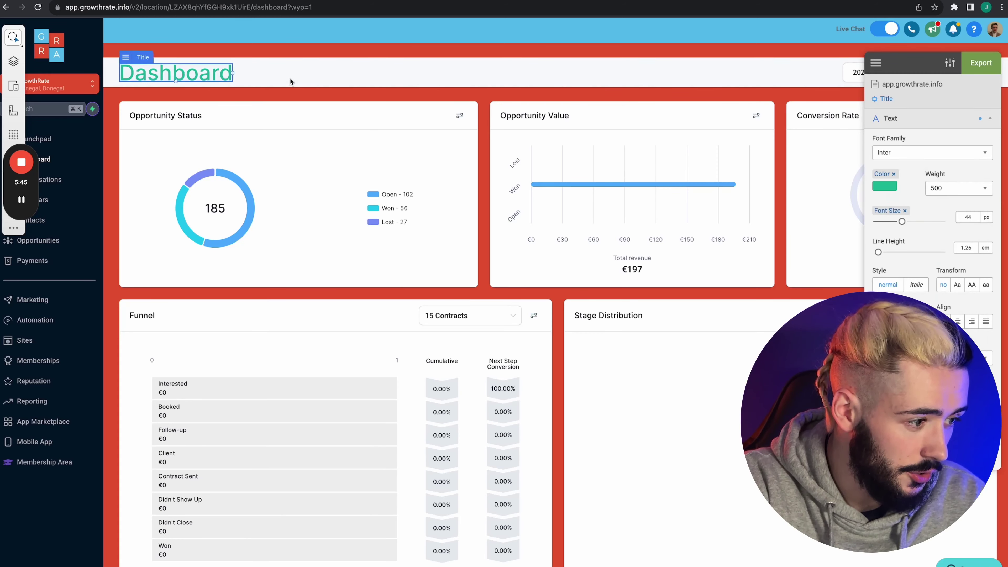
{"action": "key", "text": "Escape"}
Step: Give the header division behind the title a red #e55934 background
{"action": "left_click", "coordinate": [311, 87]}
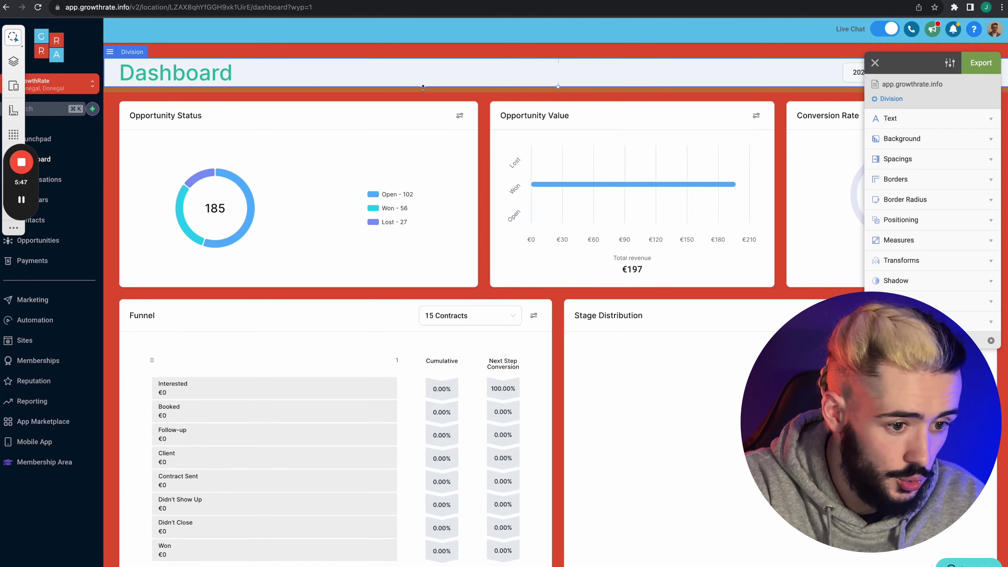
{"action": "left_click", "coordinate": [902, 138]}
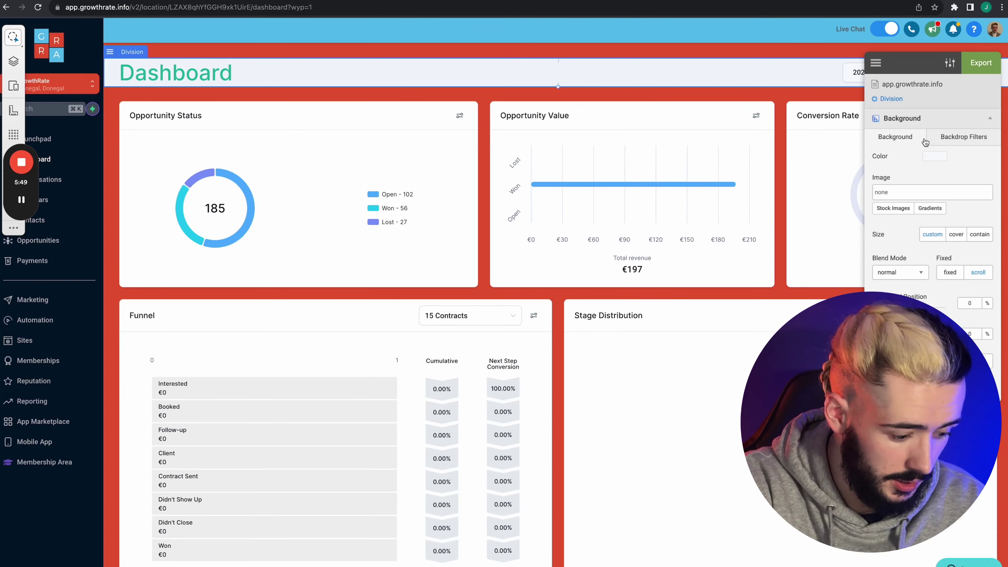
{"action": "left_click", "coordinate": [934, 156]}
{"action": "type", "text": "#e55934"}
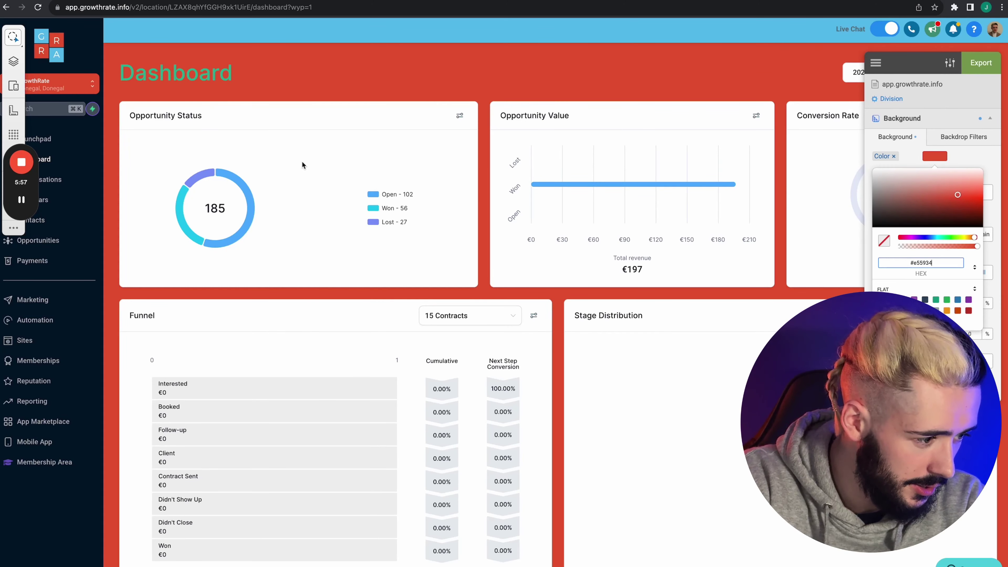
{"action": "scroll", "coordinate": [302, 160], "scroll_direction": "down", "scroll_amount": 12}
{"action": "scroll", "coordinate": [287, 161], "scroll_direction": "down", "scroll_amount": 1}
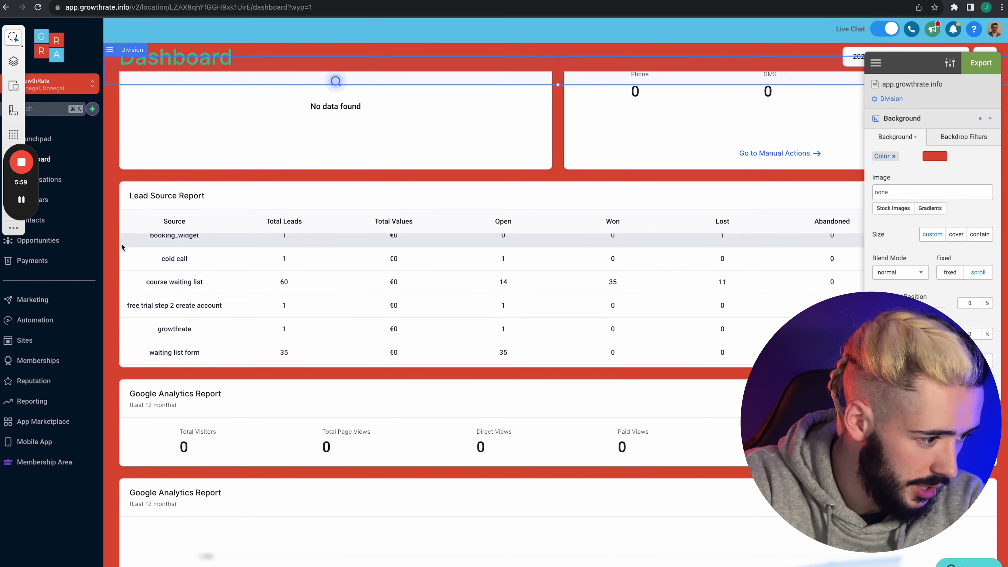
Step: Make the Lead Source Report card header background purple
{"action": "key", "text": "Escape"}
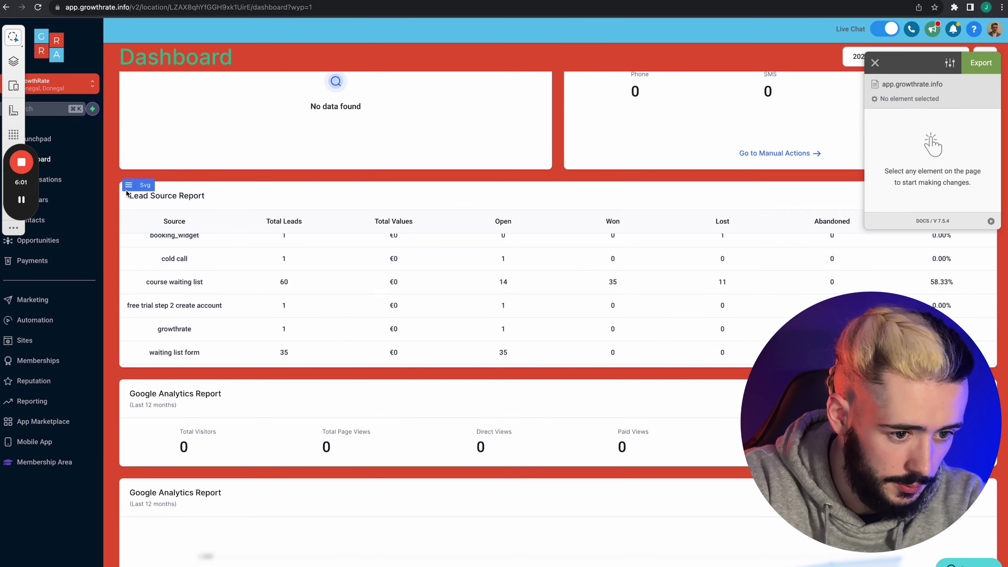
{"action": "left_click", "coordinate": [128, 195]}
{"action": "left_click", "coordinate": [909, 139]}
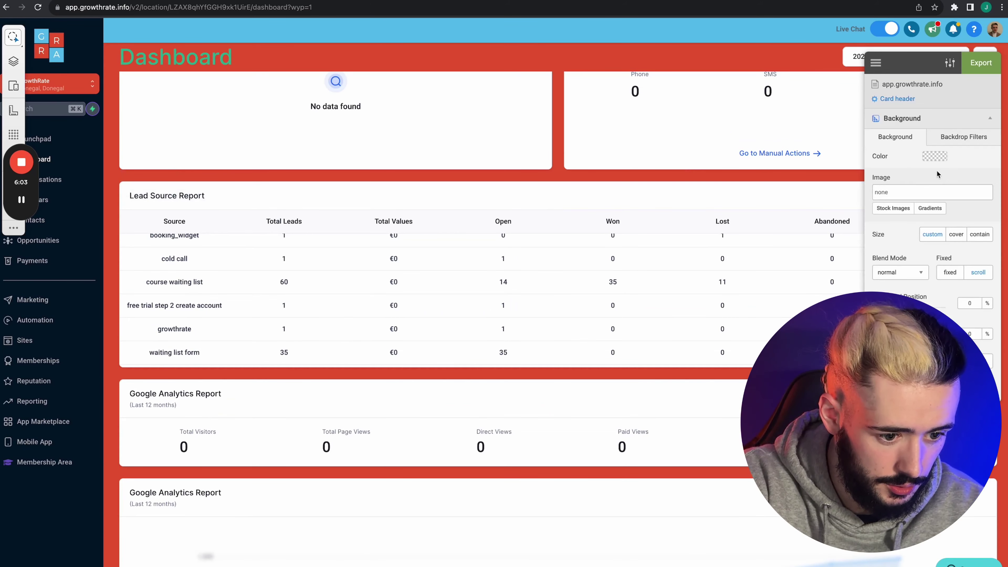
{"action": "left_click", "coordinate": [934, 157]}
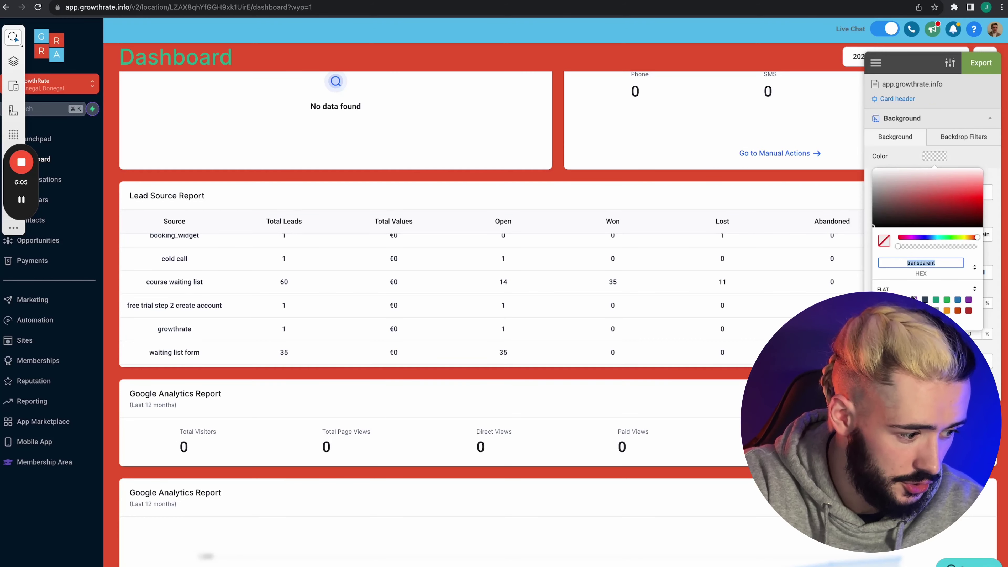
{"action": "left_click", "coordinate": [914, 298]}
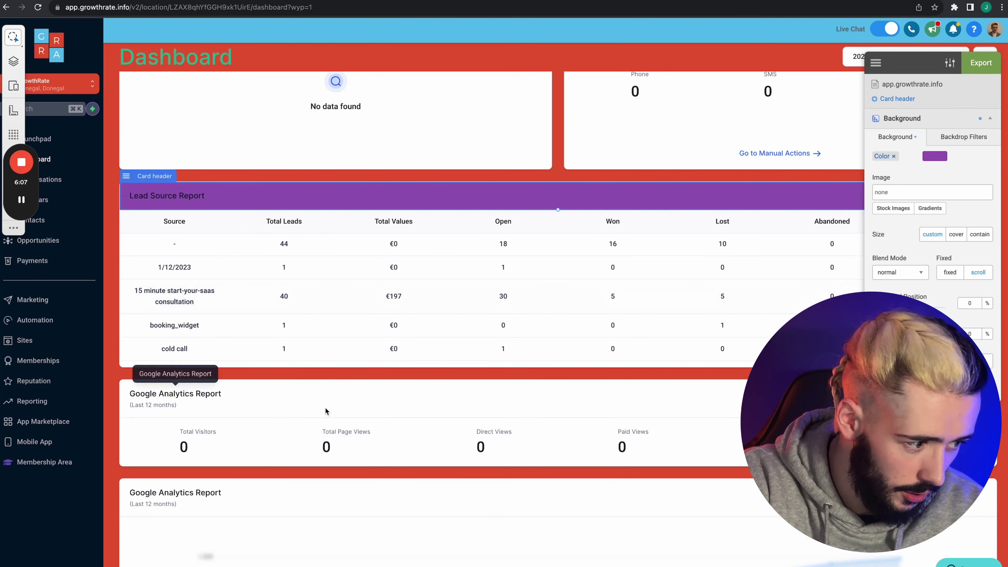
{"action": "scroll", "coordinate": [309, 277], "scroll_direction": "up", "scroll_amount": 1}
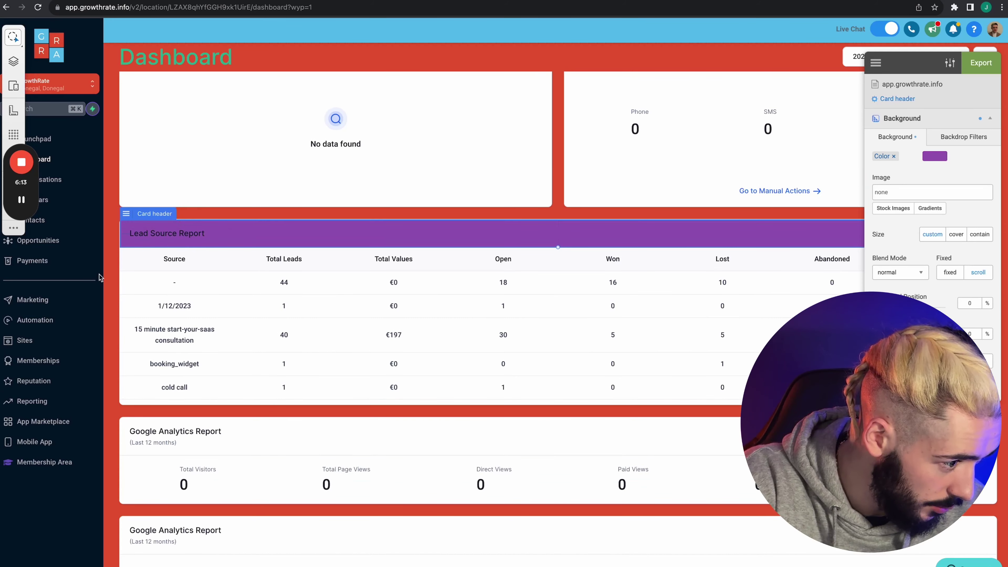
Step: Clear the element selection and switch to the other HighLevel account's dashboard
{"action": "key", "text": "Escape"}
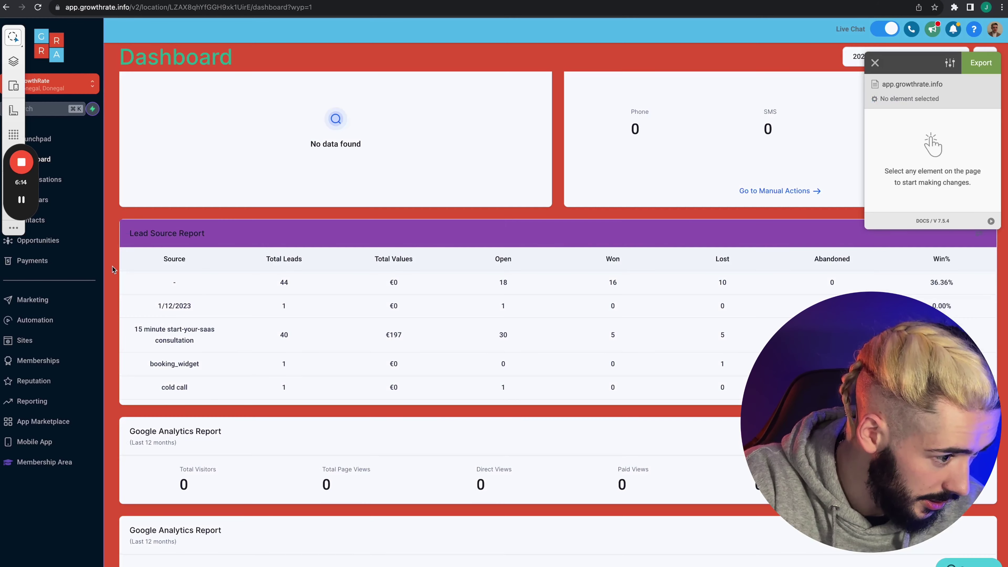
{"action": "left_click", "coordinate": [121, 241]}
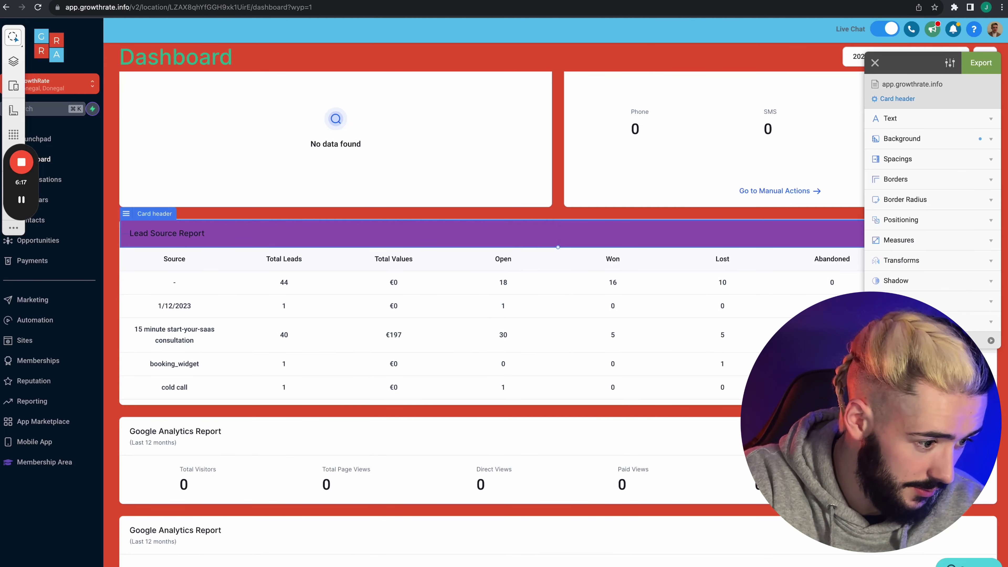
{"action": "scroll", "coordinate": [350, 265], "scroll_direction": "up", "scroll_amount": 10}
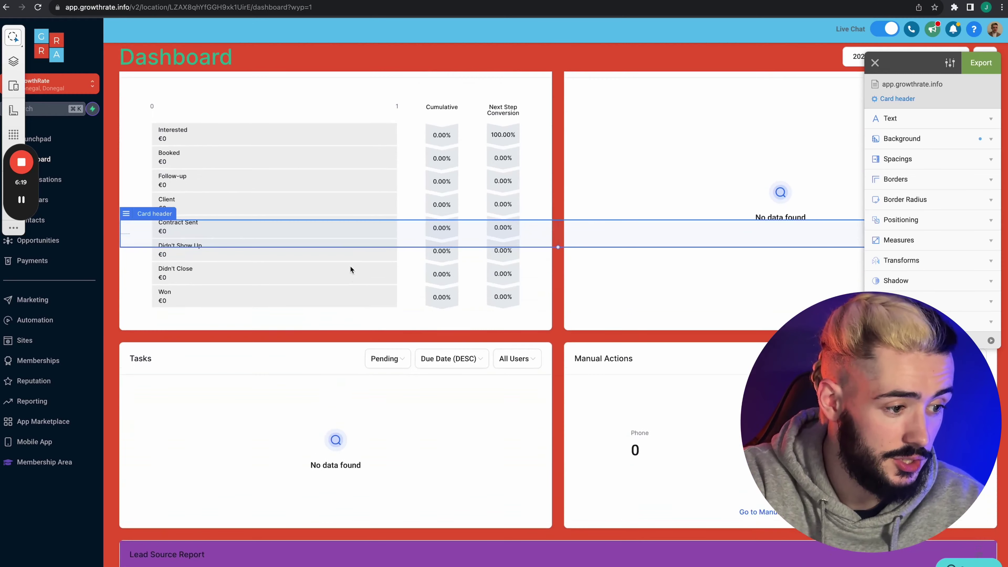
{"action": "key", "text": "Escape"}
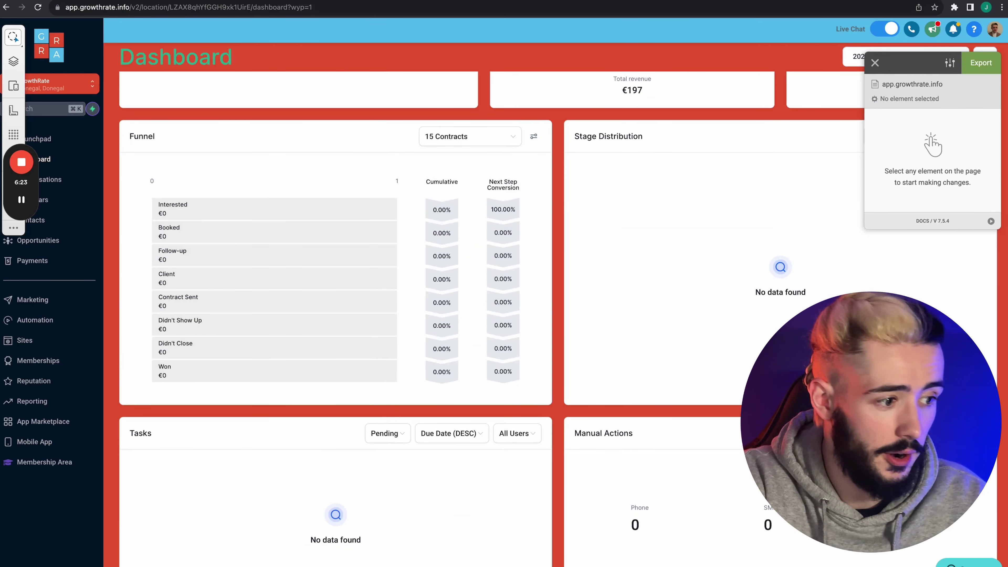
{"action": "key", "text": "ctrl+Tab"}
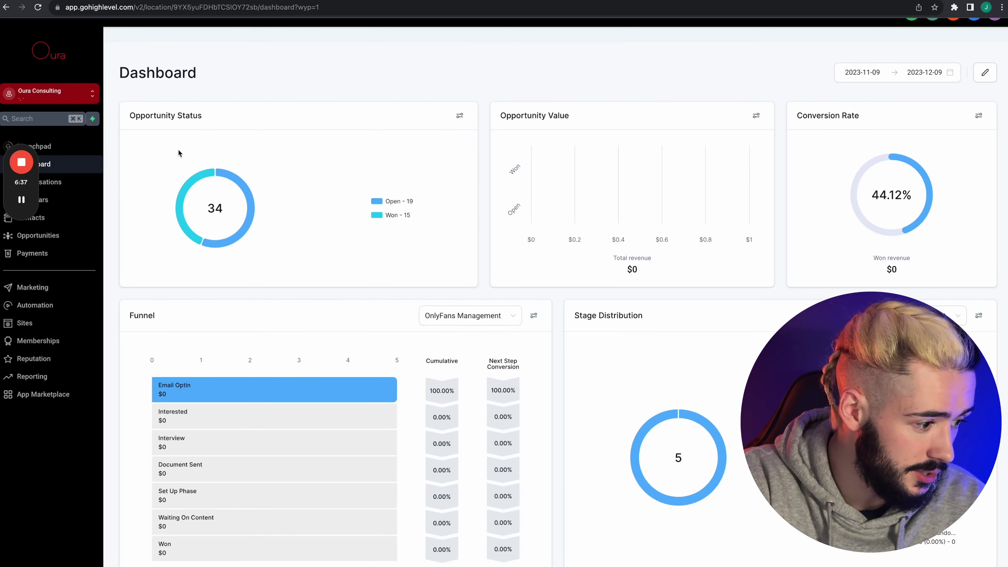
Step: View Marketing's Social Planner, then return to the restyled growthrate.info dashboard
{"action": "left_click", "coordinate": [36, 289]}
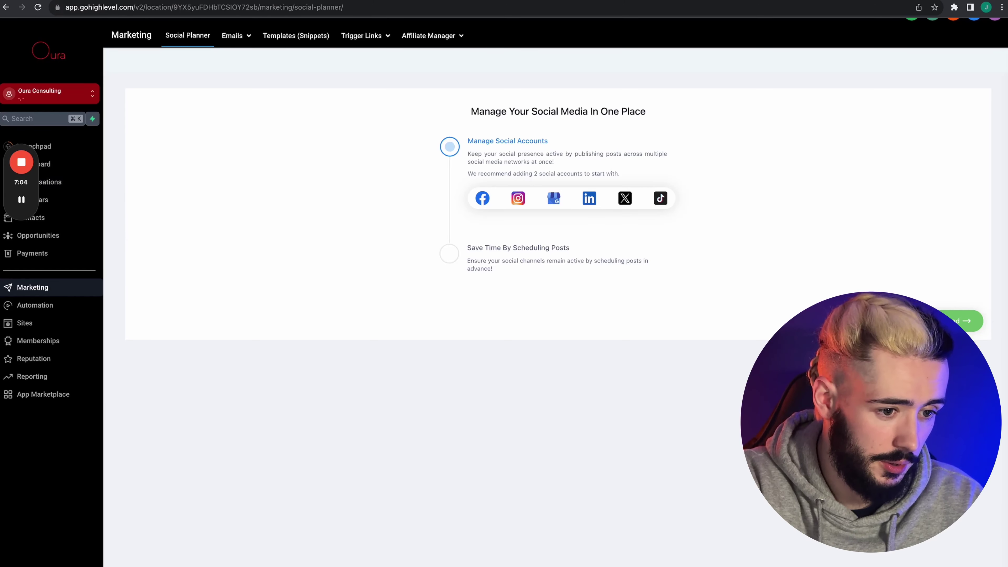
{"action": "key", "text": "ctrl+Tab"}
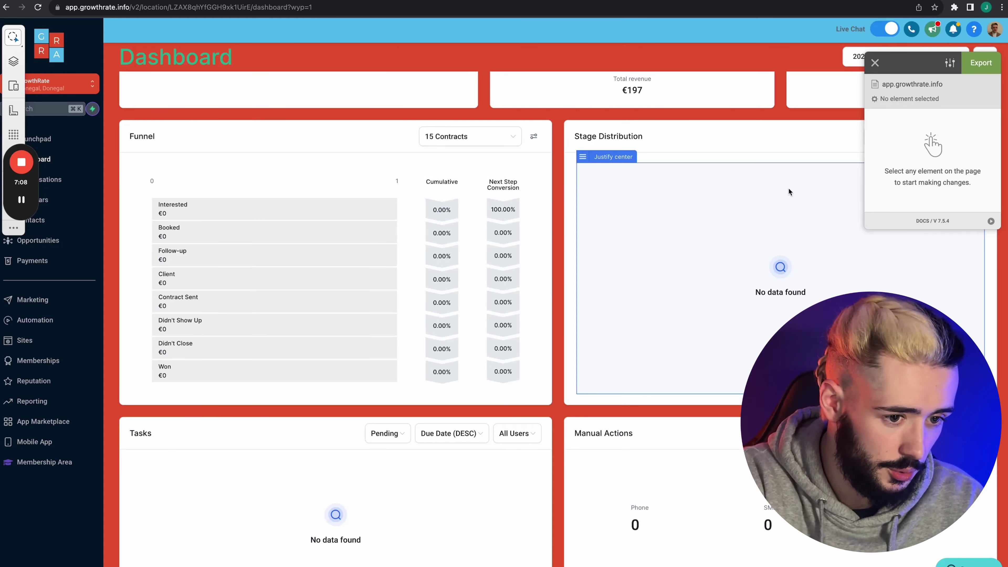
Step: Export the CSS for all dashboard changes and copy the entire code
{"action": "left_click", "coordinate": [980, 64]}
{"action": "scroll", "coordinate": [404, 252], "scroll_direction": "down", "scroll_amount": 2}
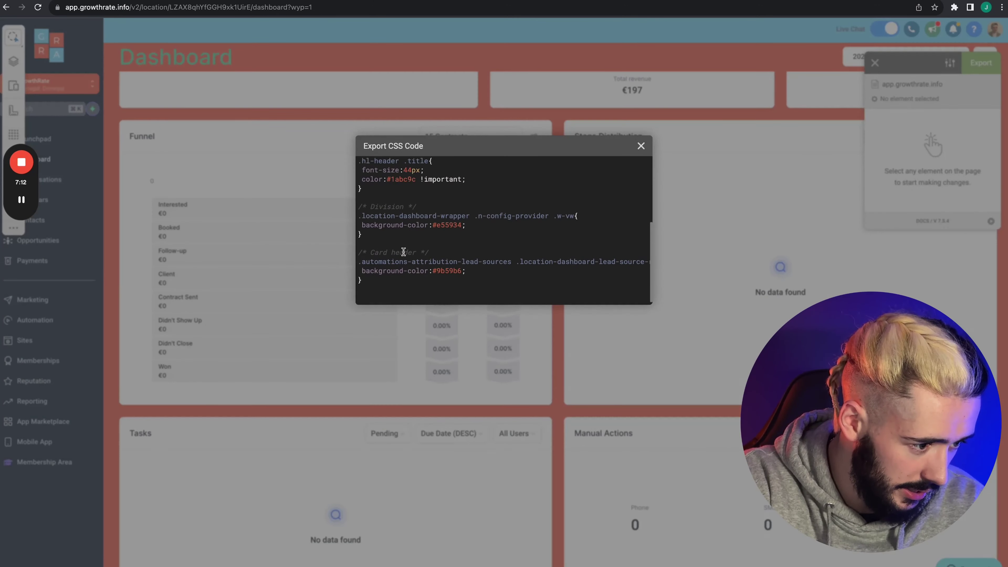
{"action": "scroll", "coordinate": [404, 252], "scroll_direction": "up", "scroll_amount": 3}
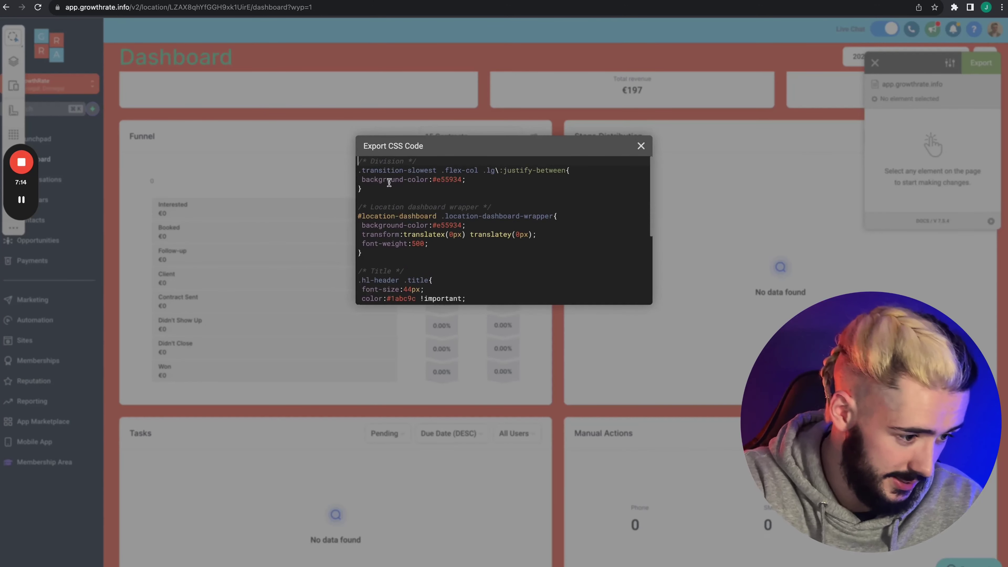
{"action": "scroll", "coordinate": [439, 228], "scroll_direction": "down", "scroll_amount": 5}
{"action": "scroll", "coordinate": [439, 228], "scroll_direction": "right", "scroll_amount": 1}
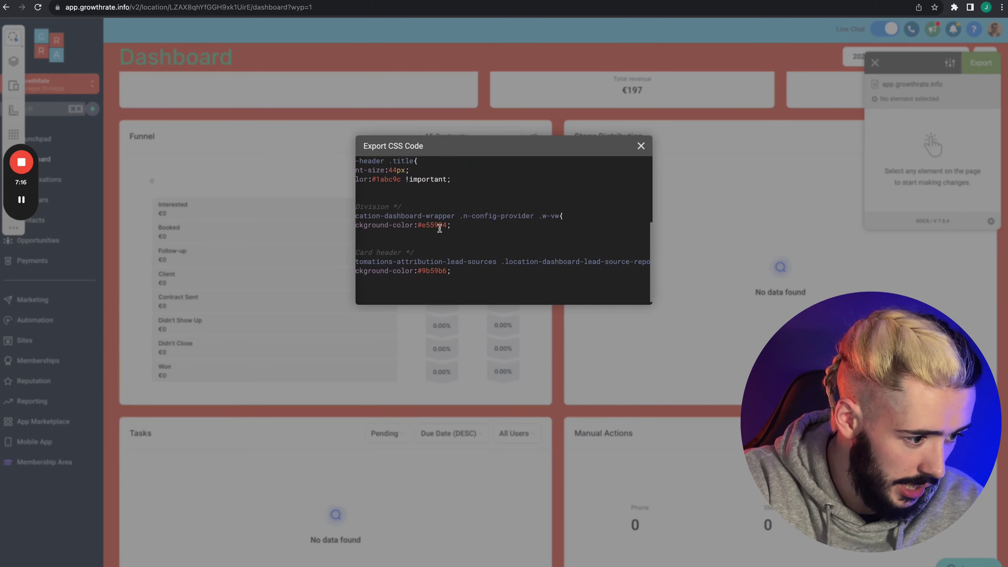
{"action": "key", "text": "ctrl+a"}
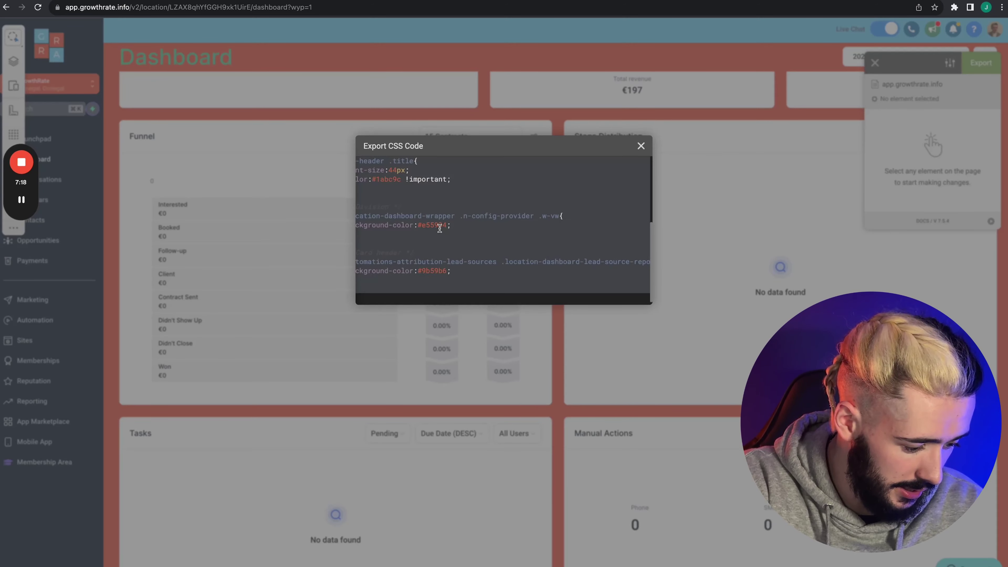
{"action": "scroll", "coordinate": [439, 228], "scroll_direction": "up", "scroll_amount": 5}
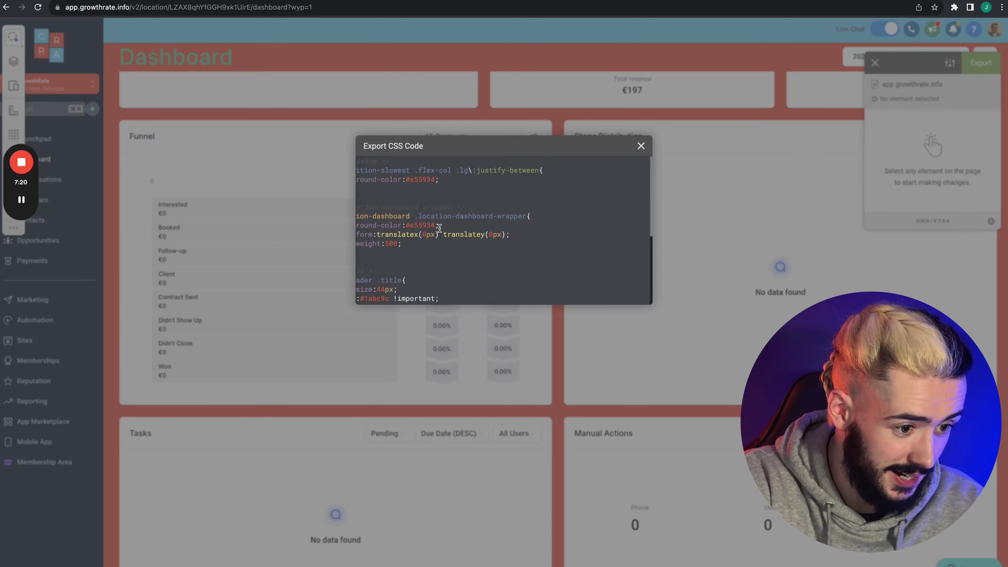
{"action": "right_click", "coordinate": [500, 200]}
{"action": "left_click", "coordinate": [522, 262]}
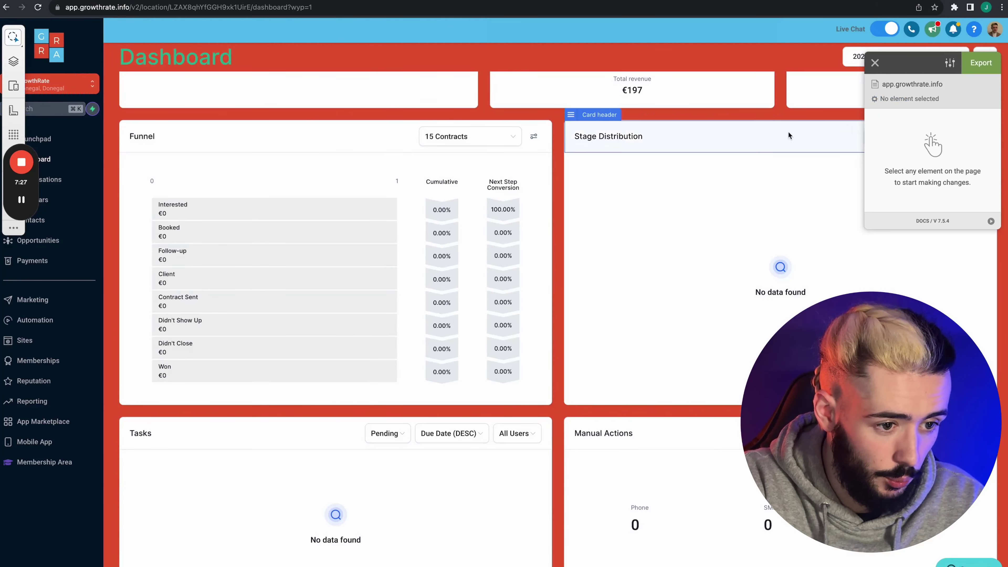
Step: Close the CSS editor and place the cursor at the end of Company settings' Custom CSS
{"action": "left_click", "coordinate": [875, 63]}
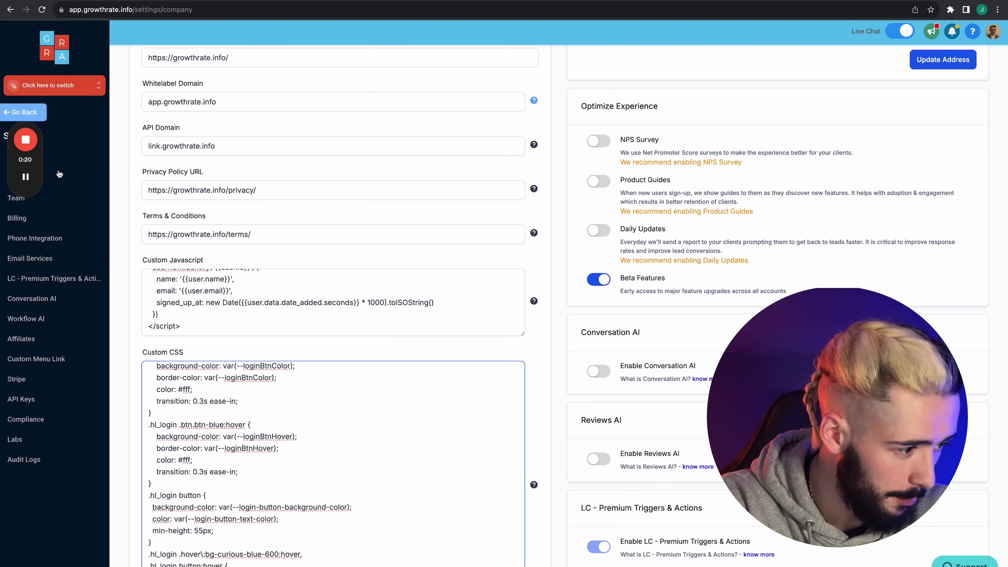
{"action": "mouse_move", "coordinate": [51, 180]}
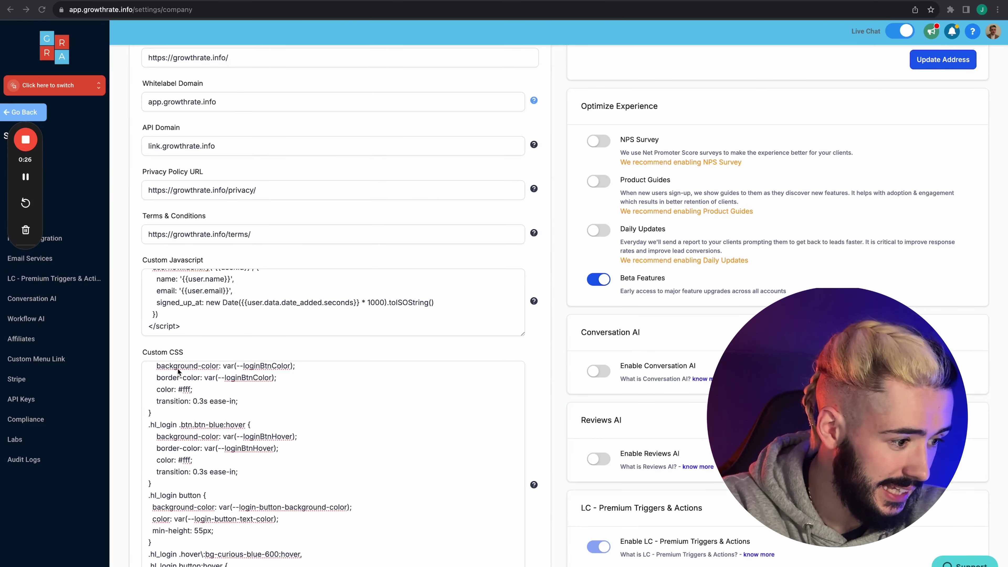
{"action": "scroll", "coordinate": [260, 434], "scroll_direction": "down", "scroll_amount": 2}
{"action": "scroll", "coordinate": [259, 435], "scroll_direction": "down", "scroll_amount": 6}
{"action": "left_click", "coordinate": [287, 241]}
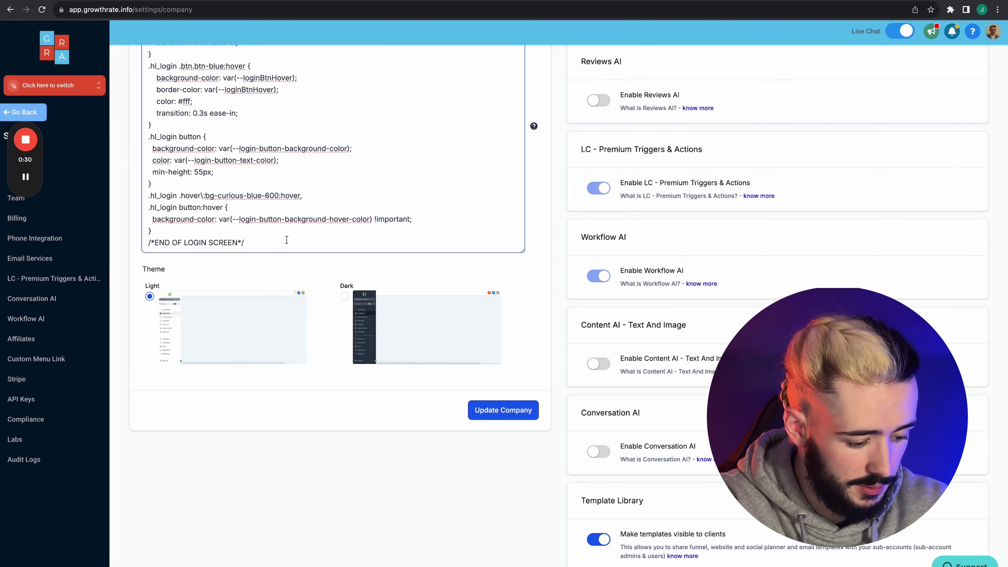
Step: Paste the clipboard after the existing Custom CSS and remove the extra blank lines
{"action": "key", "text": "Return"}
{"action": "key", "text": "Return"}
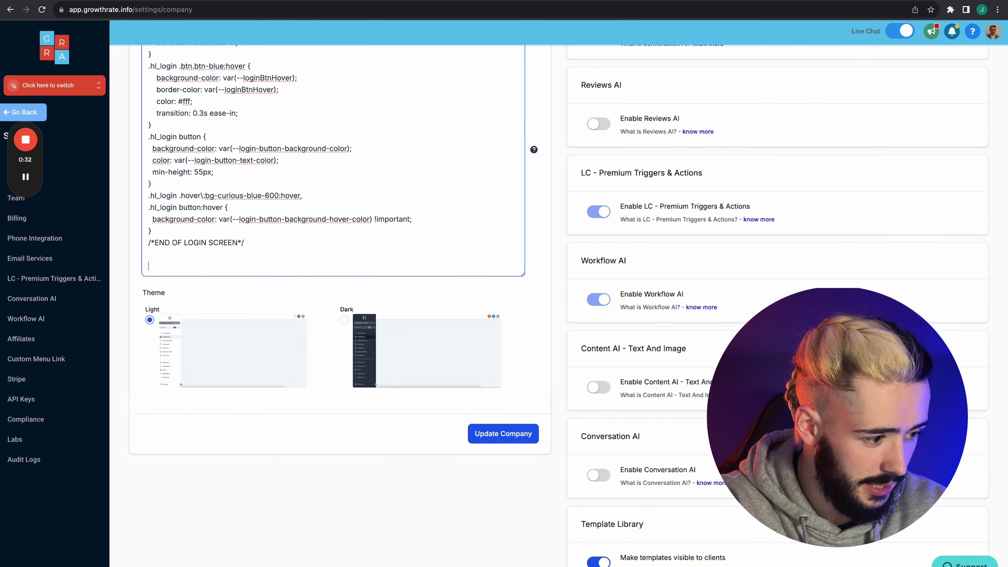
{"action": "key", "text": "ctrl+v"}
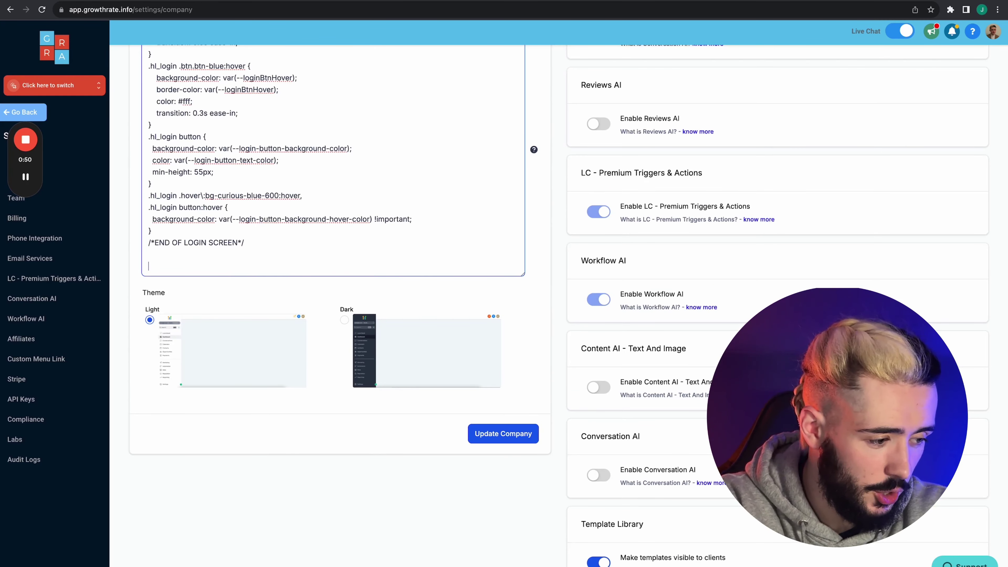
{"action": "key", "text": "BackSpace"}
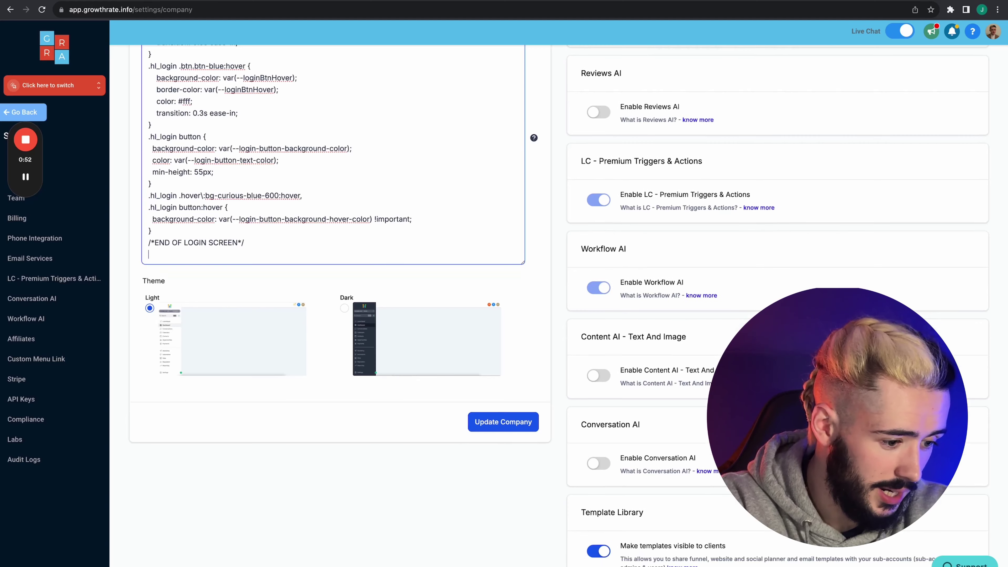
{"action": "key", "text": "BackSpace"}
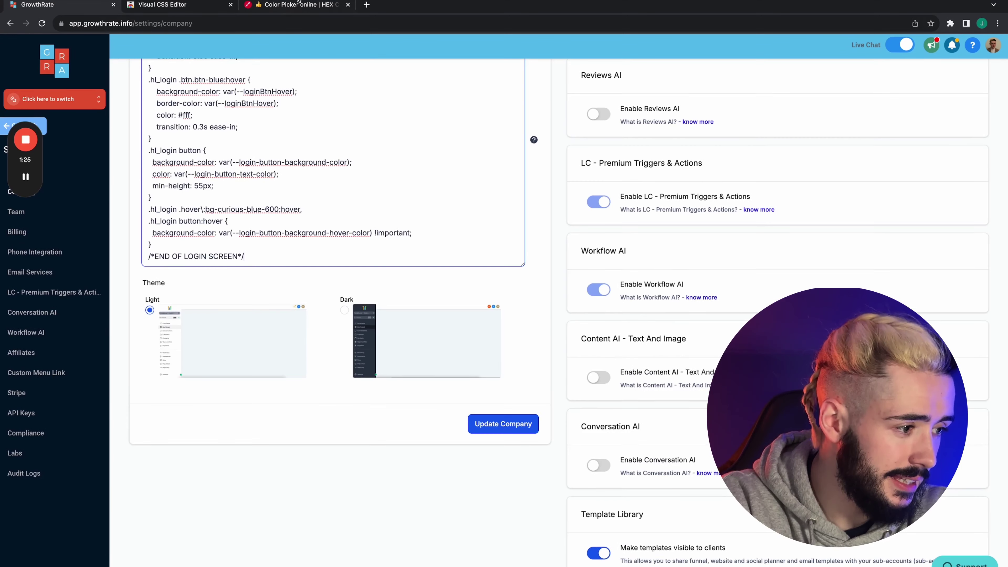
Step: Pick the shirt's red #bf304b in Image Color Picker and copy its hex code
{"action": "left_click", "coordinate": [282, 7]}
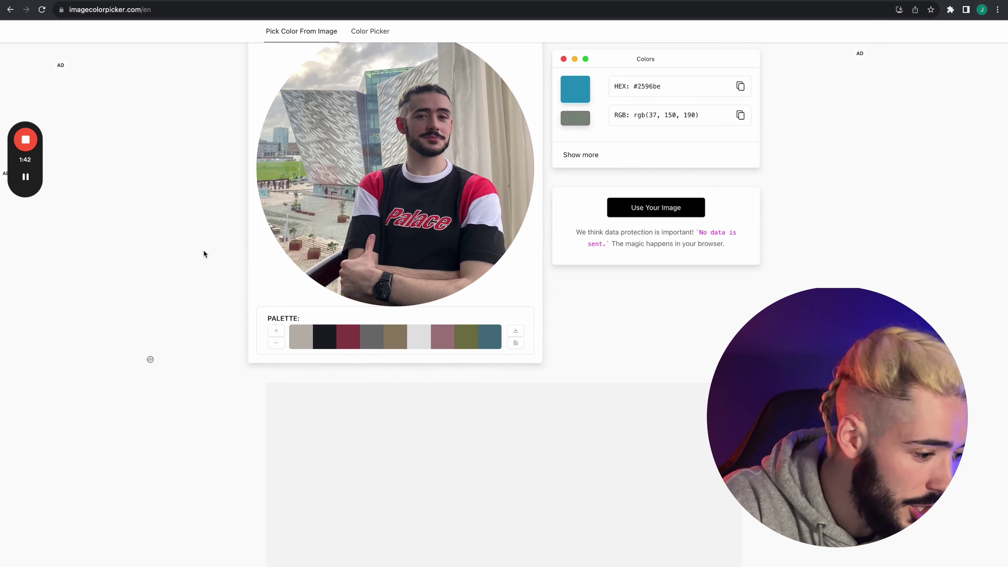
{"action": "scroll", "coordinate": [203, 250], "scroll_direction": "up", "scroll_amount": 2}
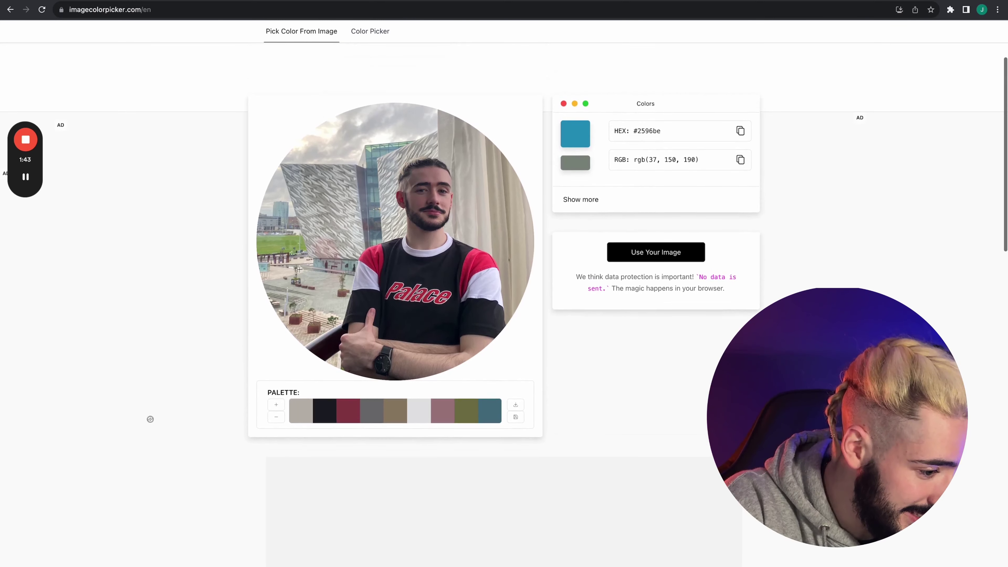
{"action": "left_click", "coordinate": [345, 418]}
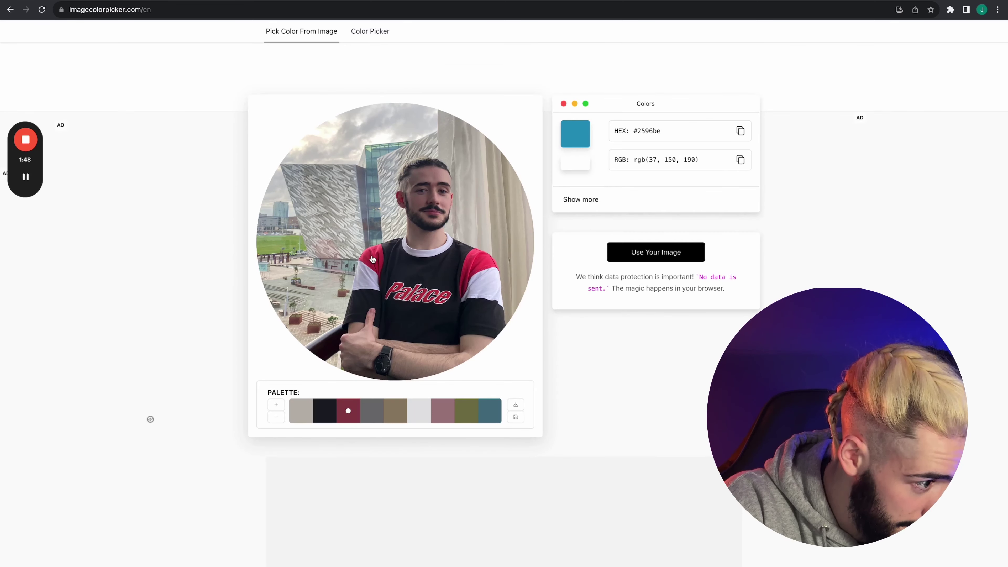
{"action": "left_click", "coordinate": [373, 259]}
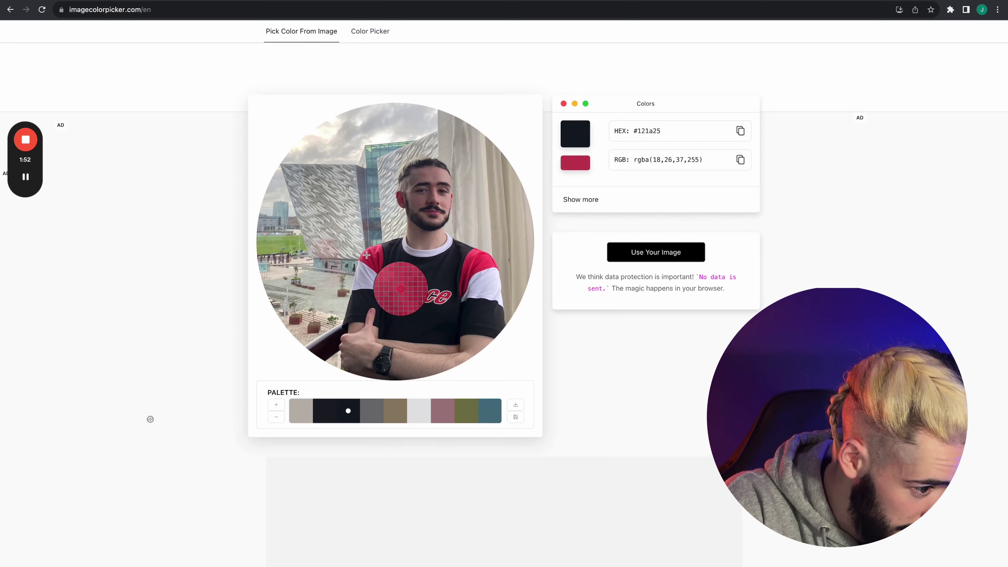
{"action": "left_click", "coordinate": [368, 257]}
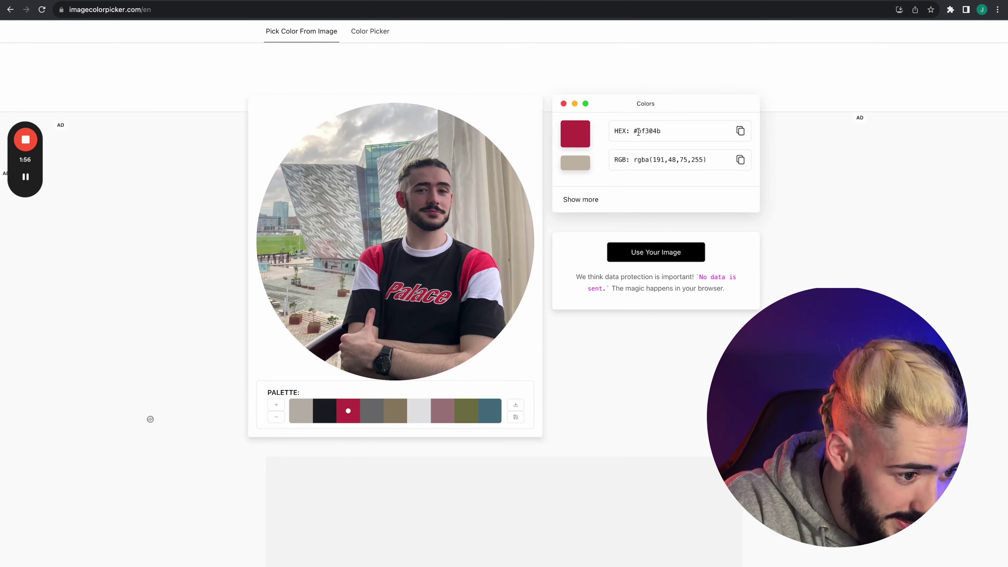
{"action": "left_click", "coordinate": [739, 131]}
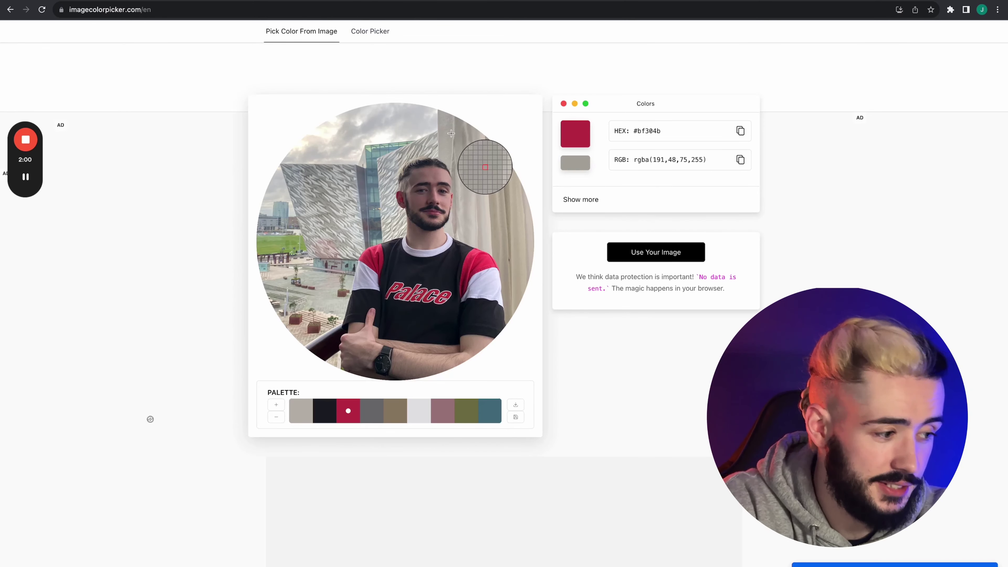